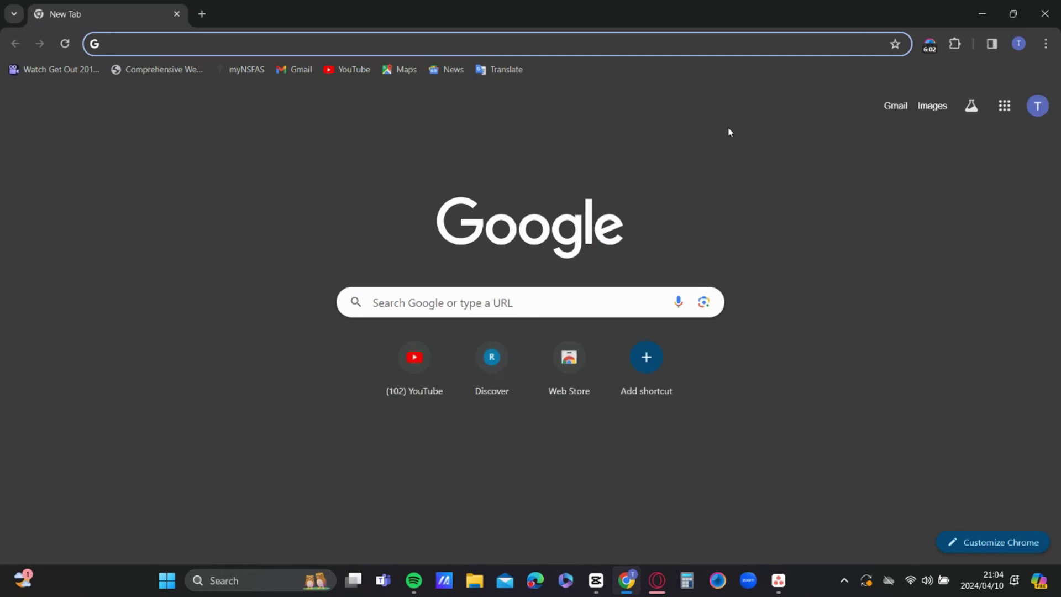
Open the Security page within the browser's Privacy and security settings.
click(1045, 44)
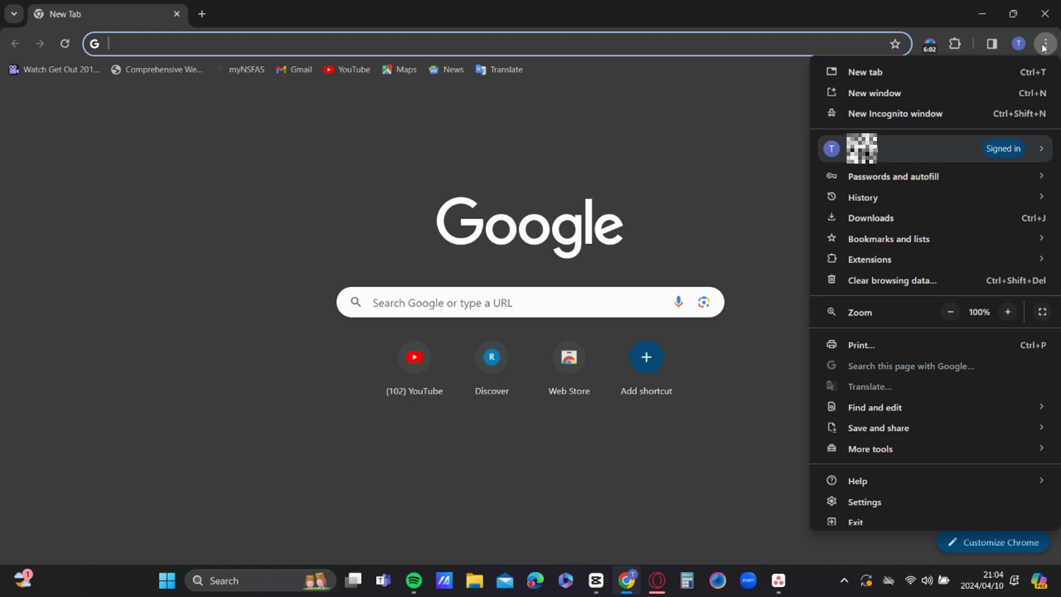
click(907, 501)
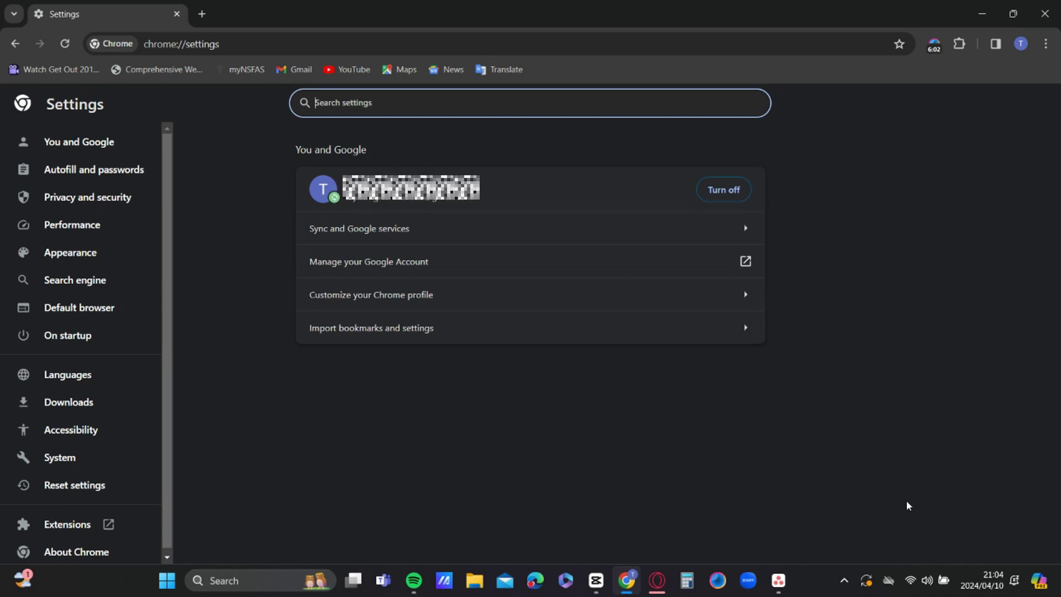
click(116, 204)
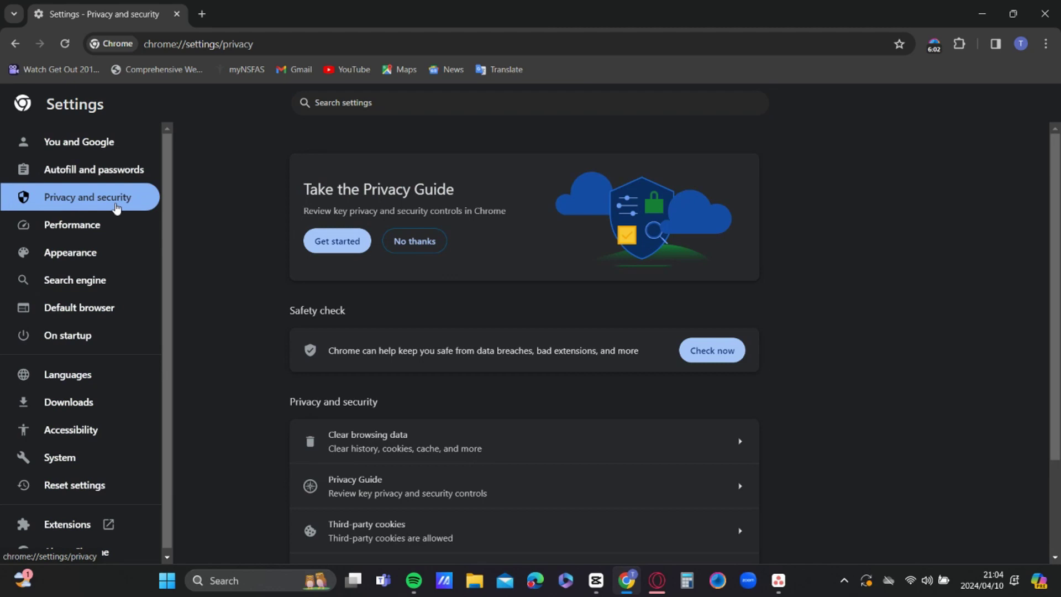
scroll(351, 360, down, 2)
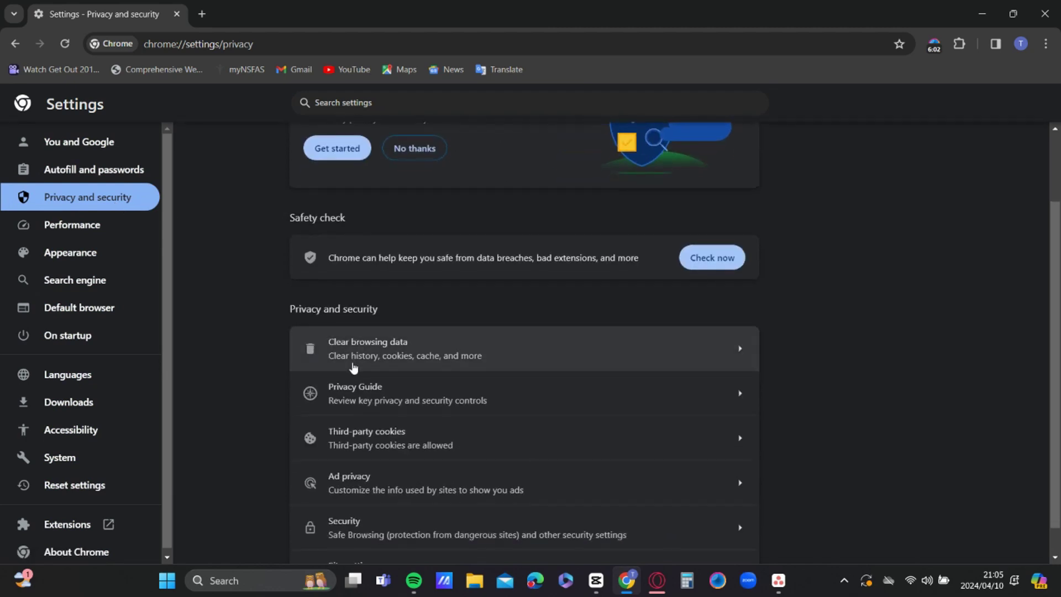
click(368, 488)
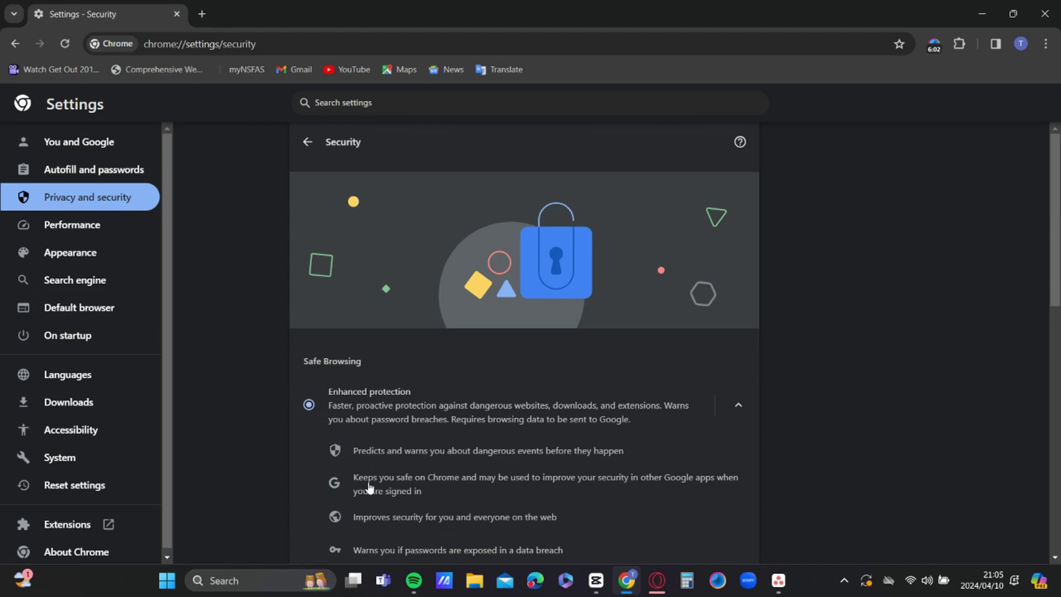
Set the secure DNS provider to Google (Public DNS) in the advanced security settings.
scroll(369, 487, down, 1)
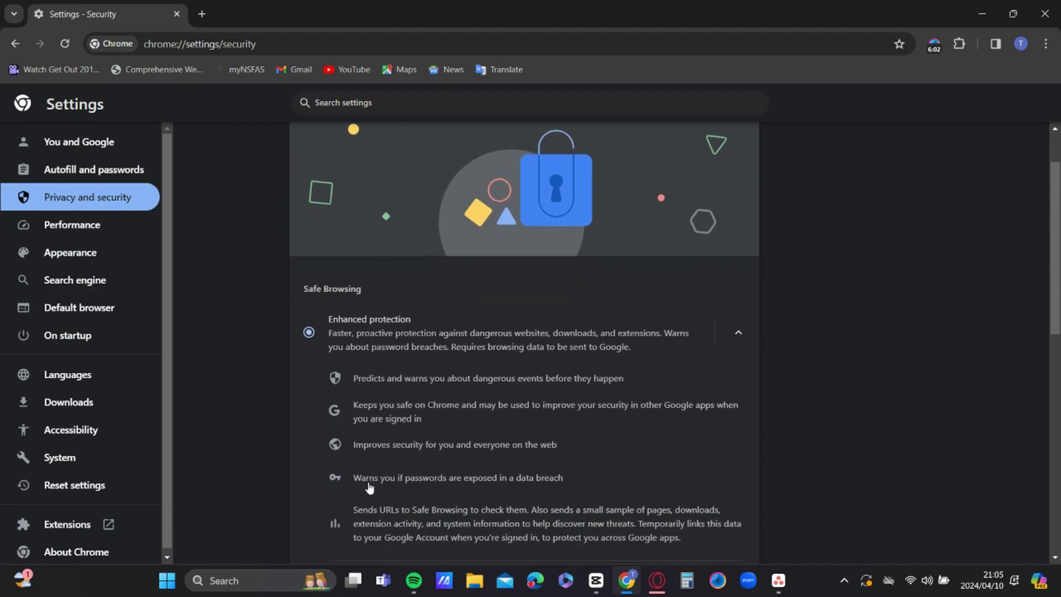
scroll(370, 488, up, 1)
scroll(370, 487, down, 4)
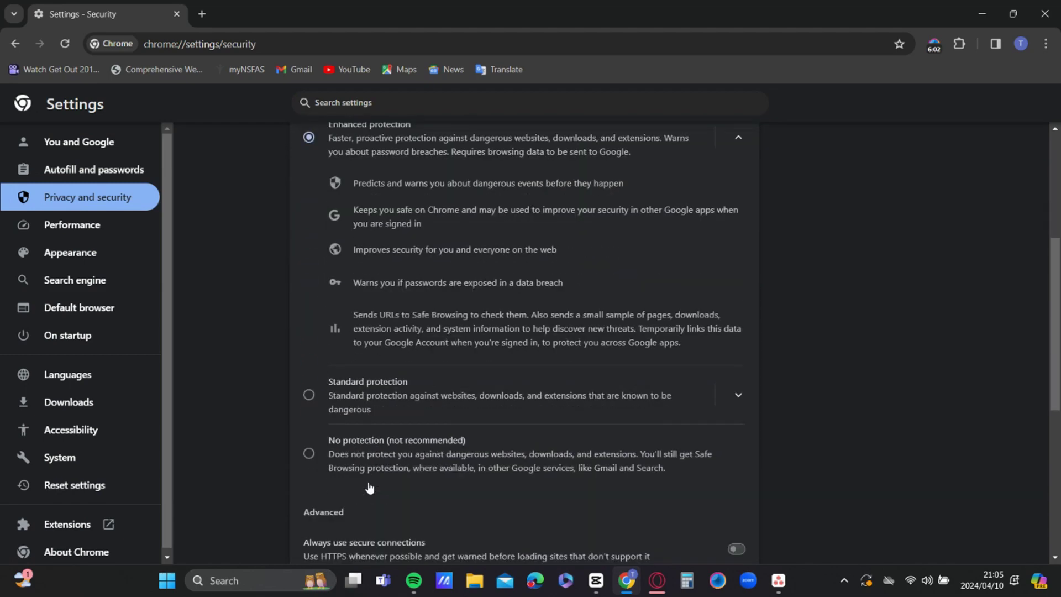
scroll(370, 487, down, 2)
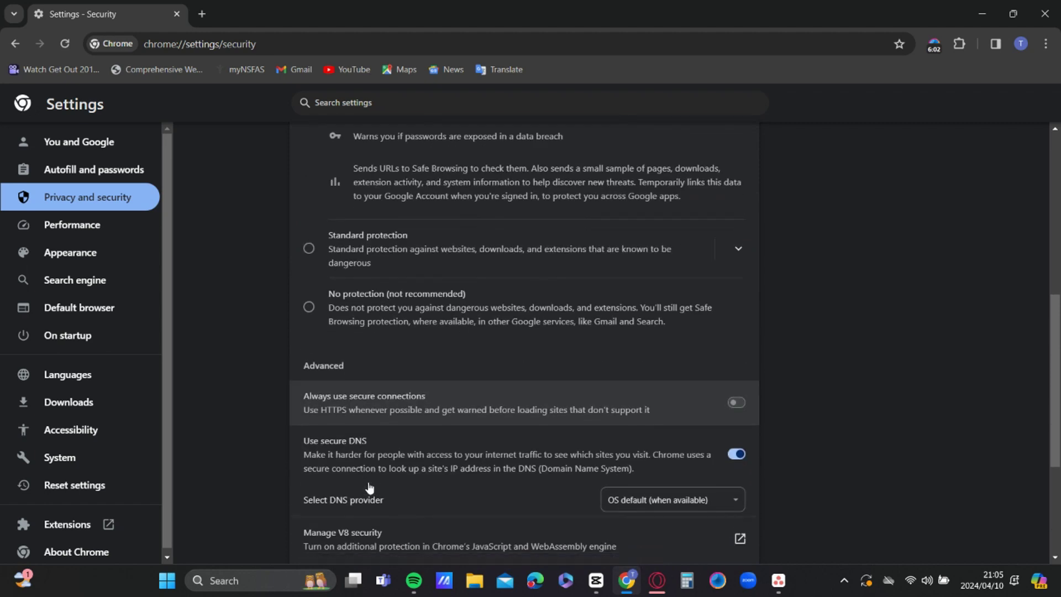
scroll(370, 486, down, 1)
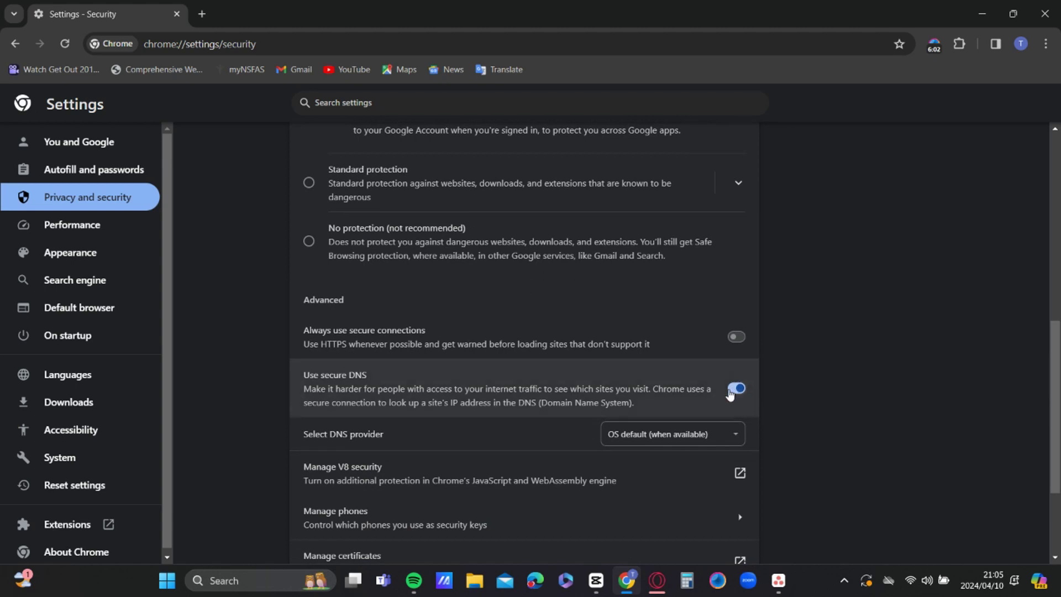
click(704, 442)
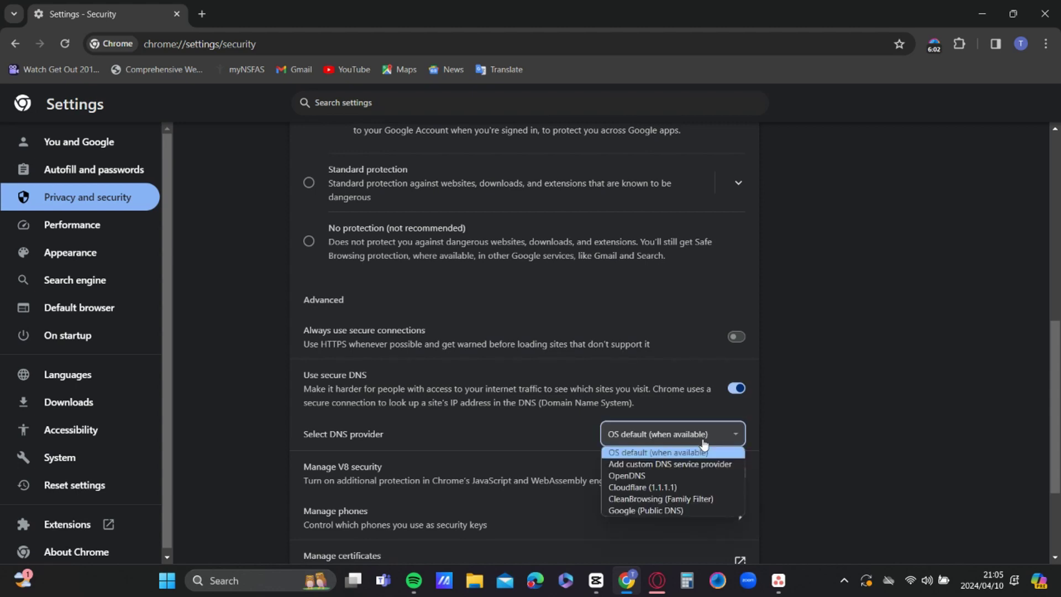
click(685, 511)
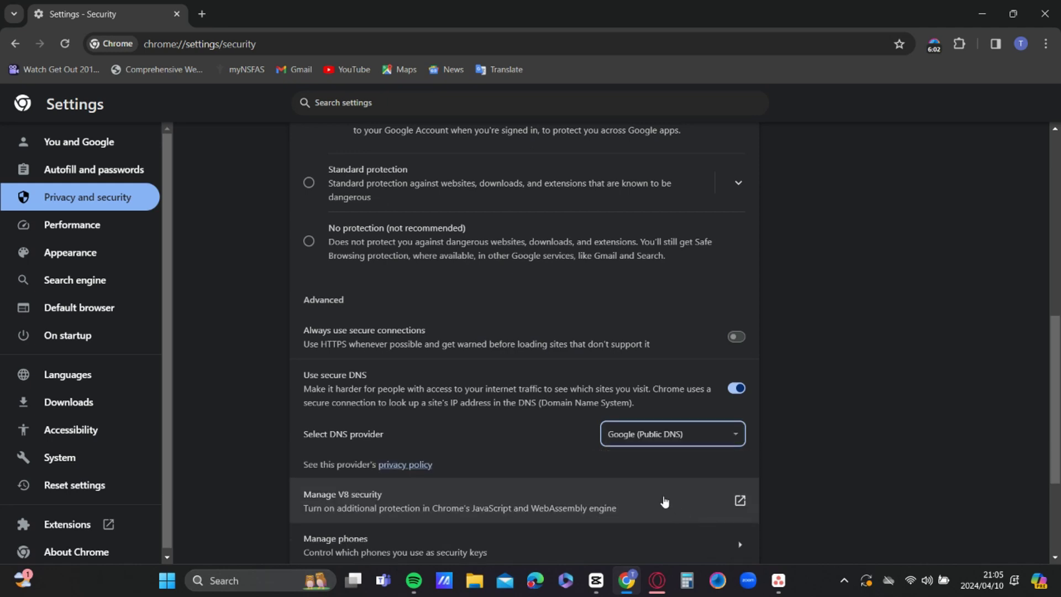
In the System settings, turn off running background apps when Google Chrome is closed.
scroll(664, 500, down, 3)
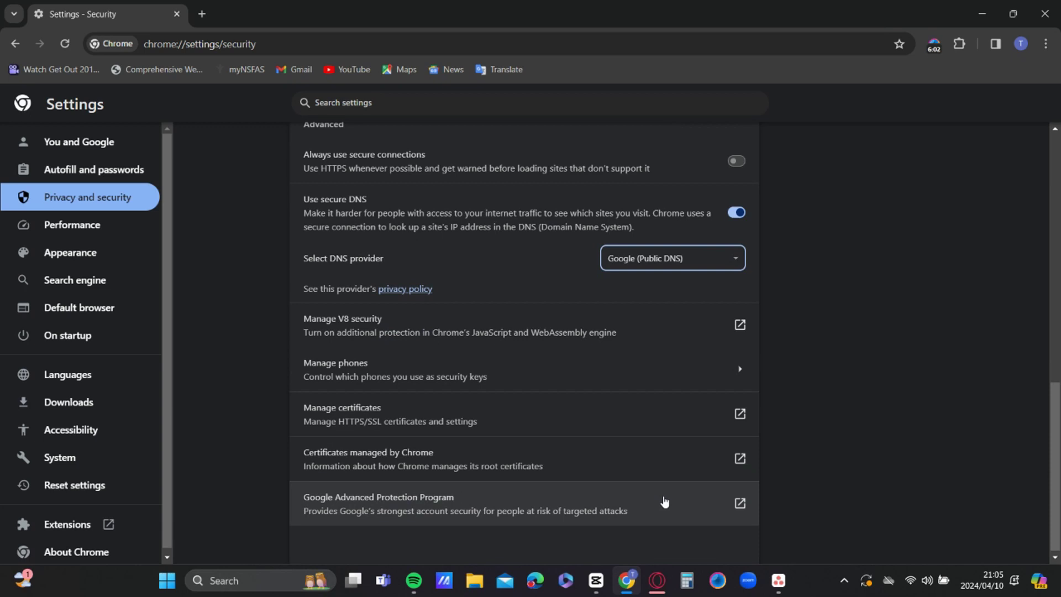
scroll(174, 454, up, 1)
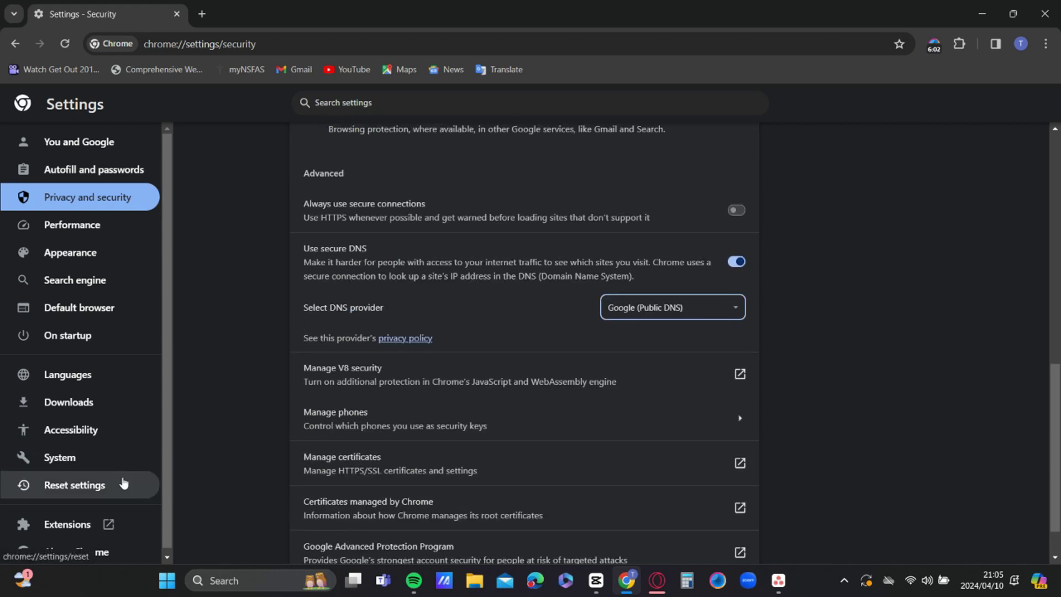
scroll(123, 483, down, 1)
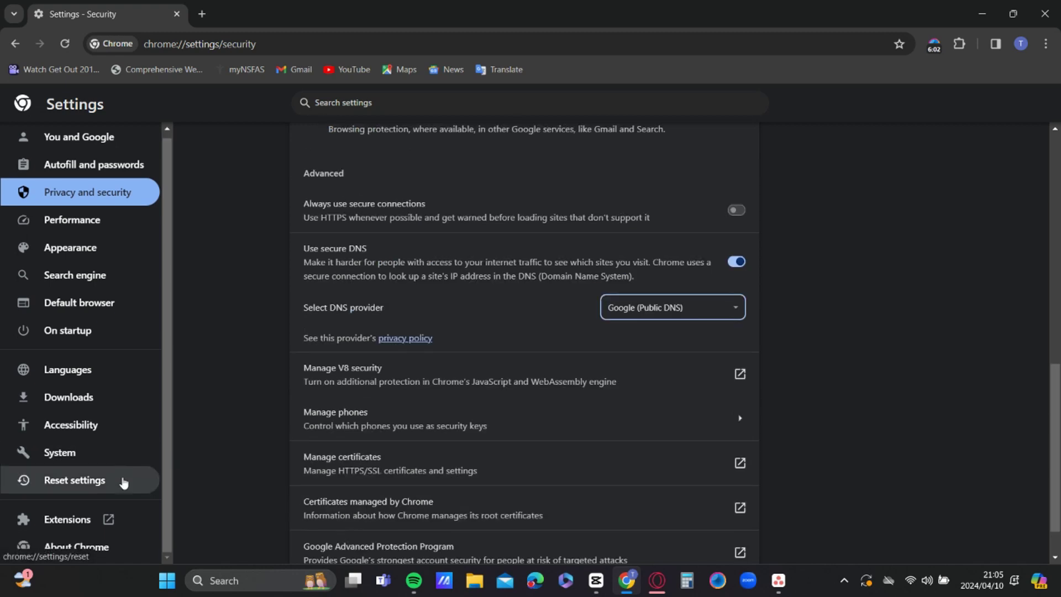
scroll(124, 483, up, 1)
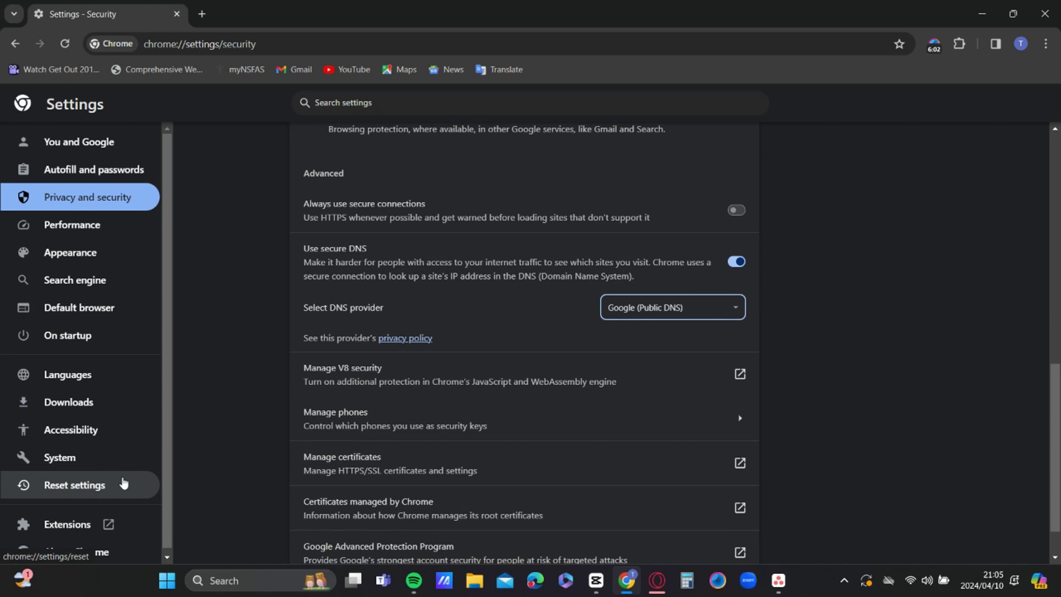
click(104, 470)
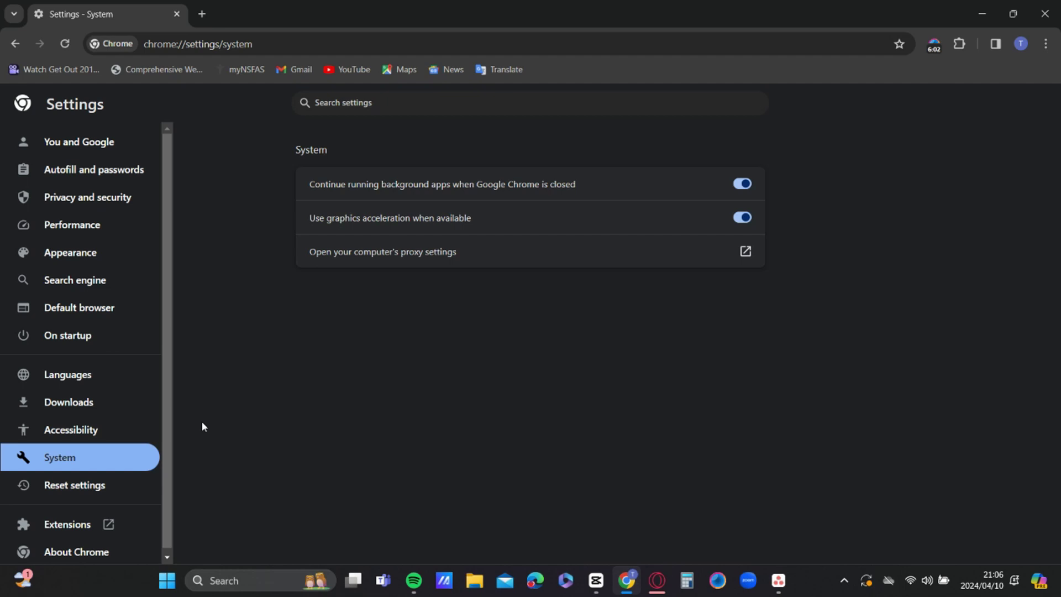
click(745, 186)
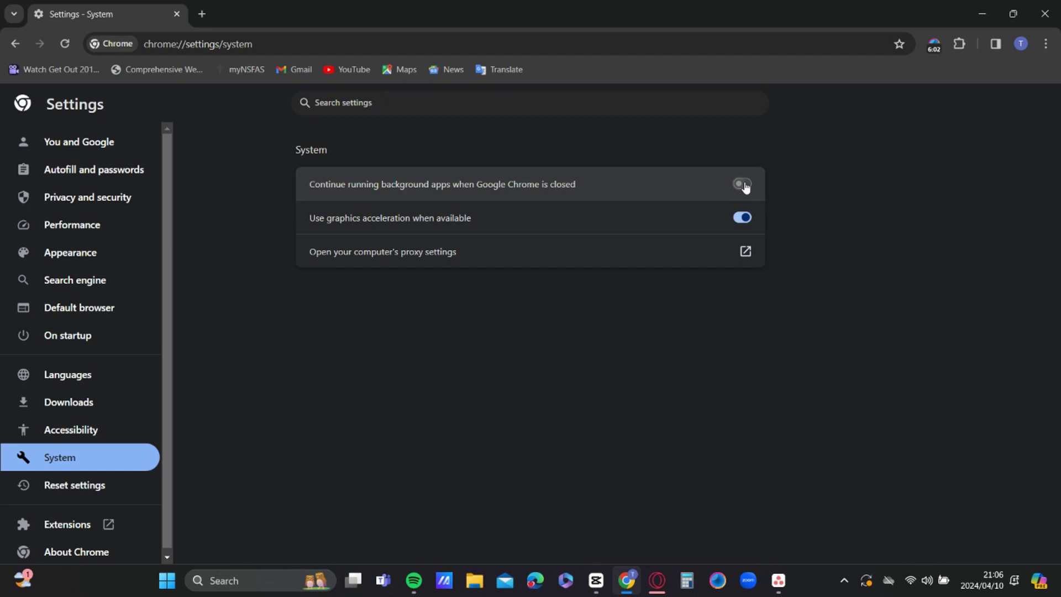
click(745, 185)
click(745, 186)
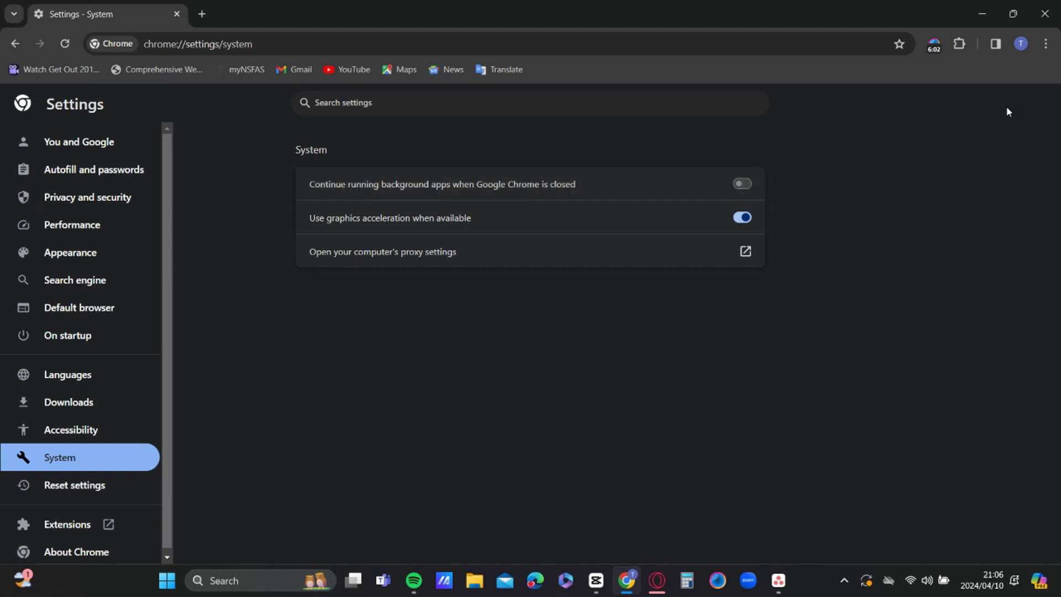
Open the page for managing the installed extensions.
click(1049, 50)
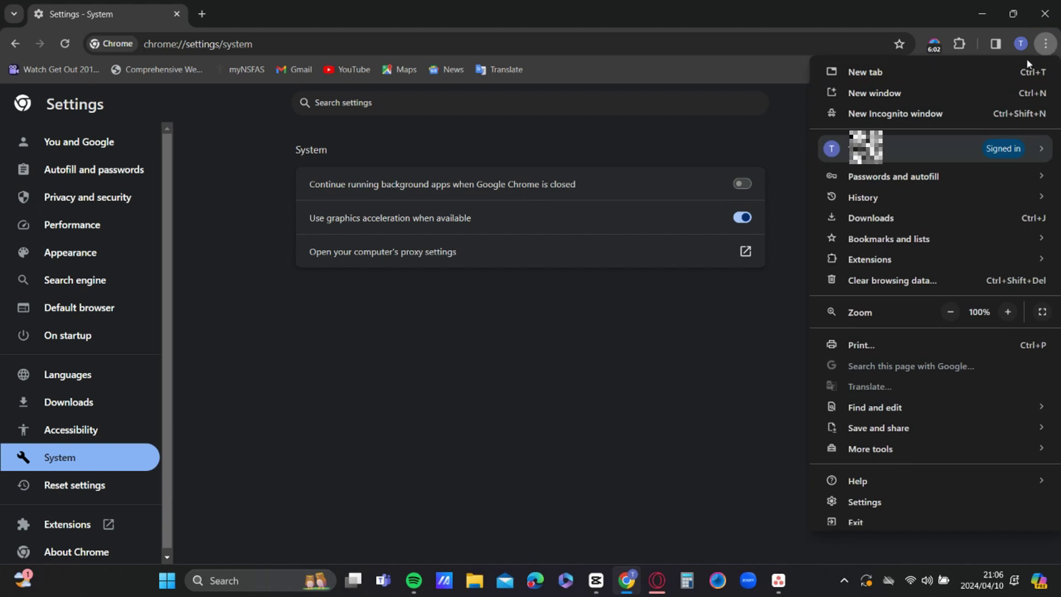
mouse_move(887, 263)
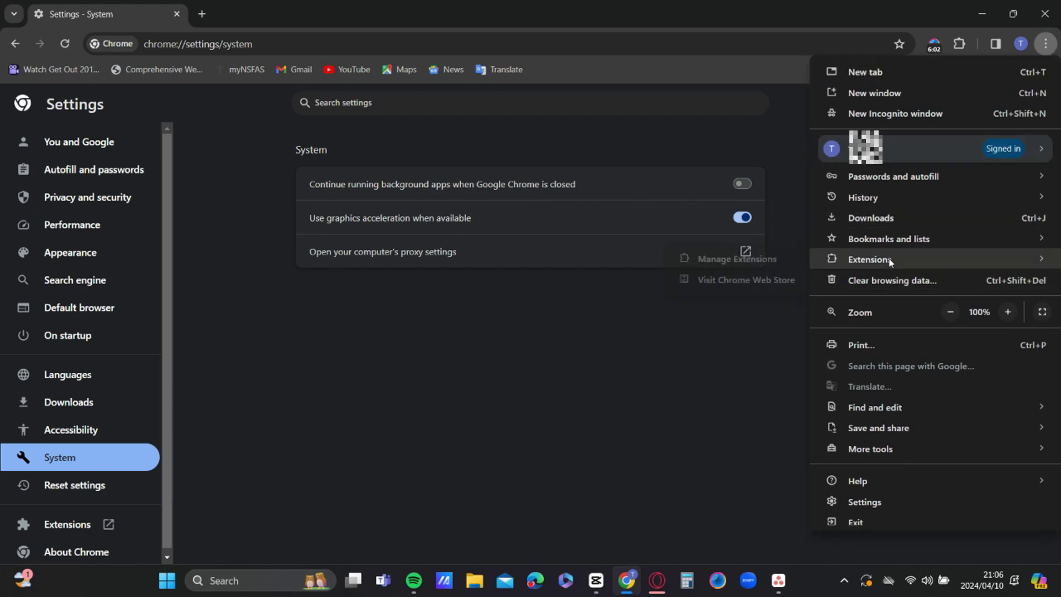
click(774, 256)
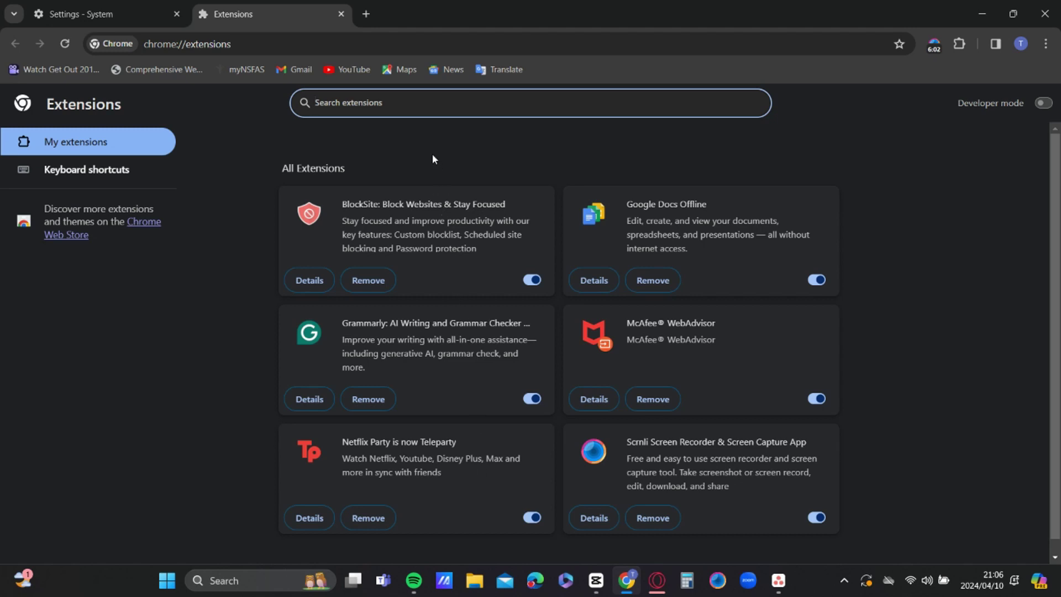
Load the experimental features page at chrome://flags in place of the extensions page.
text(CHROME://FLAGS)
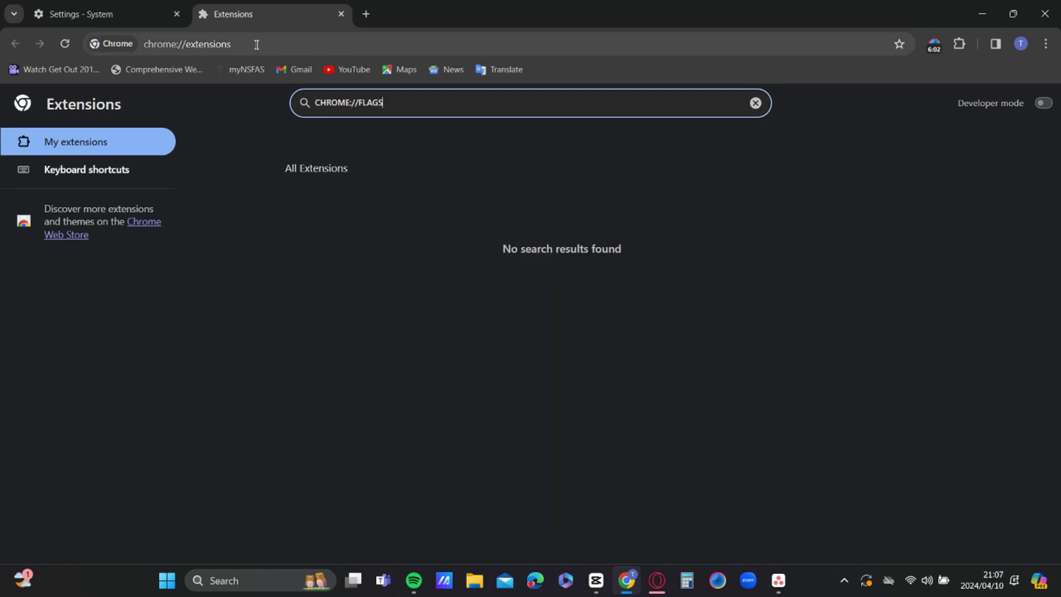
click(257, 44)
click(256, 44)
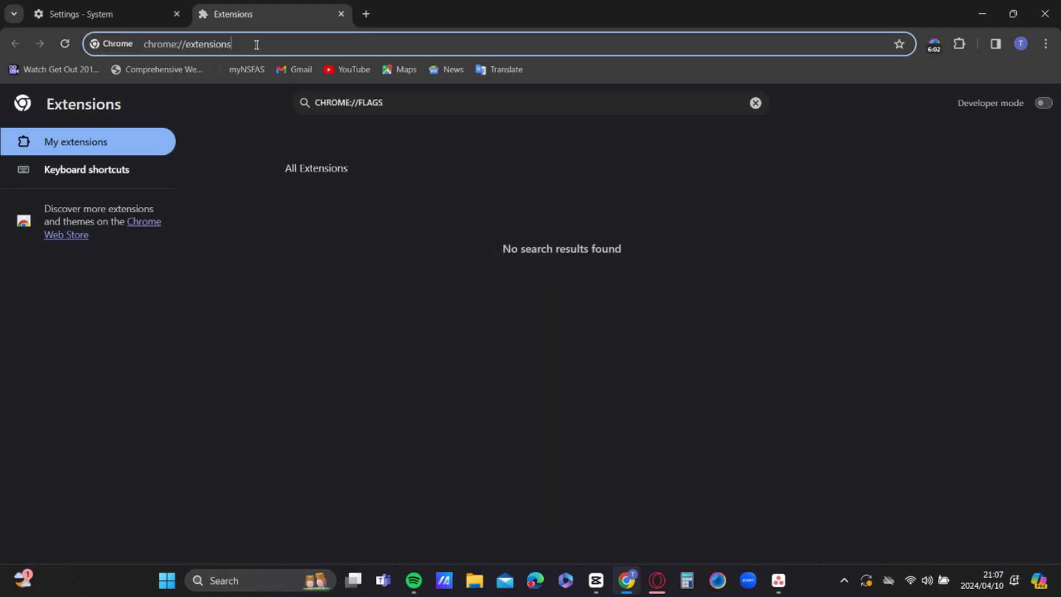
key(BackSpace)
key(BackSpace)
key(BackSpace)
key(BackSpace)
key(BackSpace)
key(BackSpace)
key(BackSpace)
key(BackSpace)
key(BackSpace)
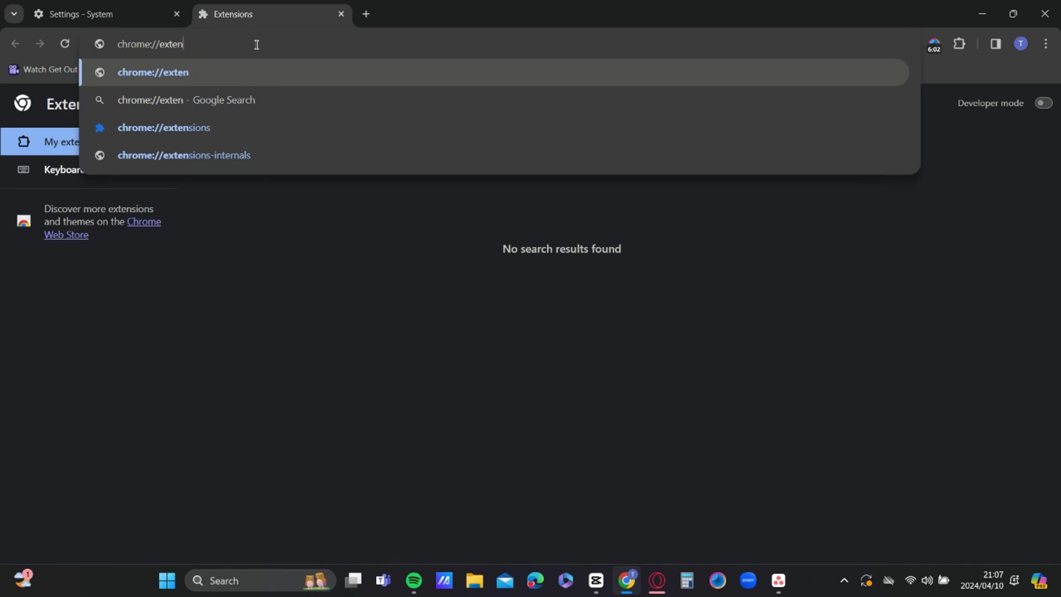
key(BackSpace)
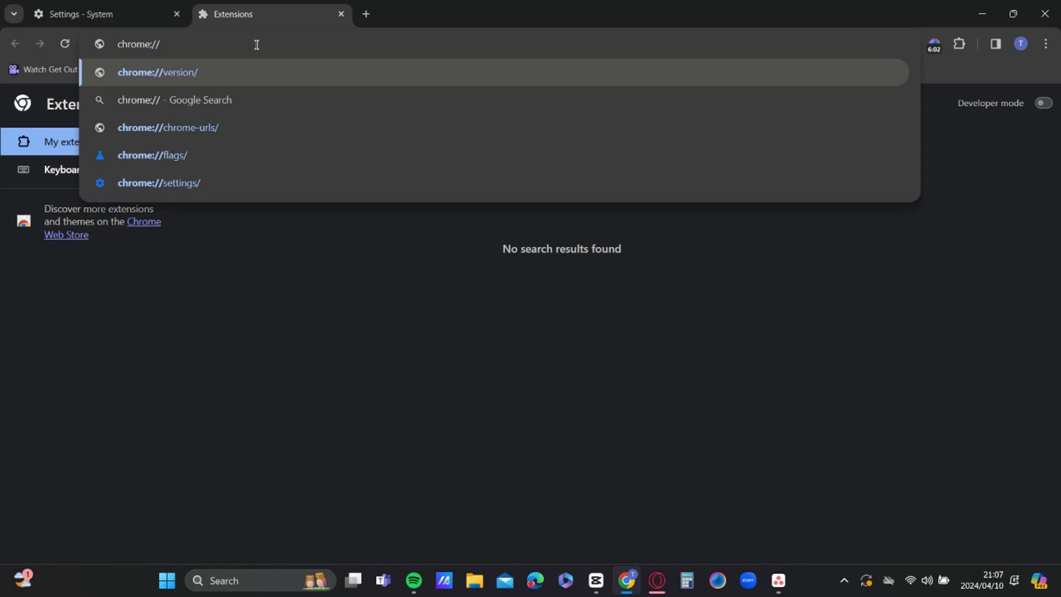
text(F)
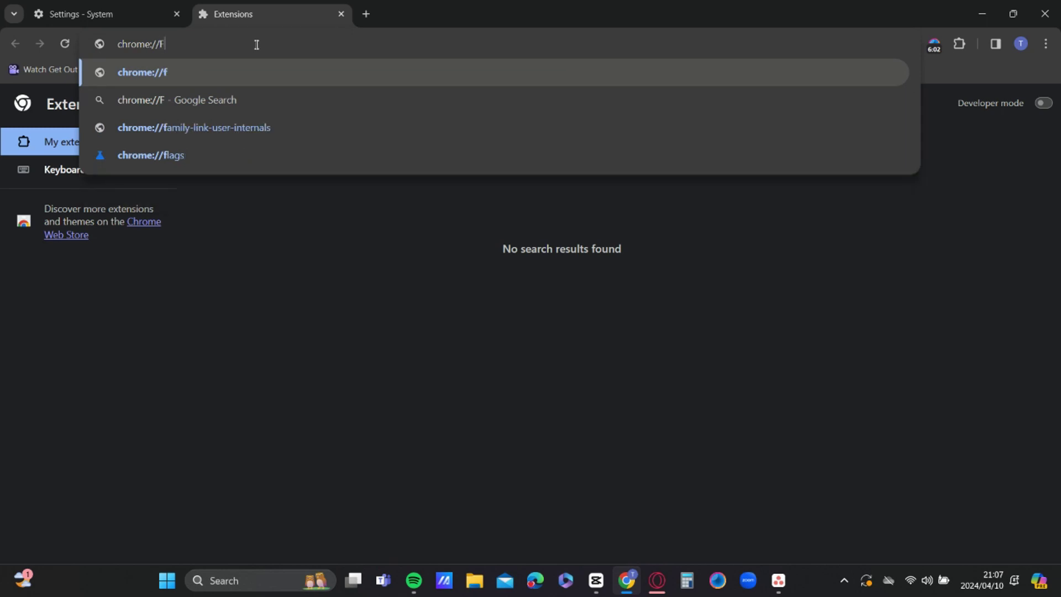
key(BackSpace)
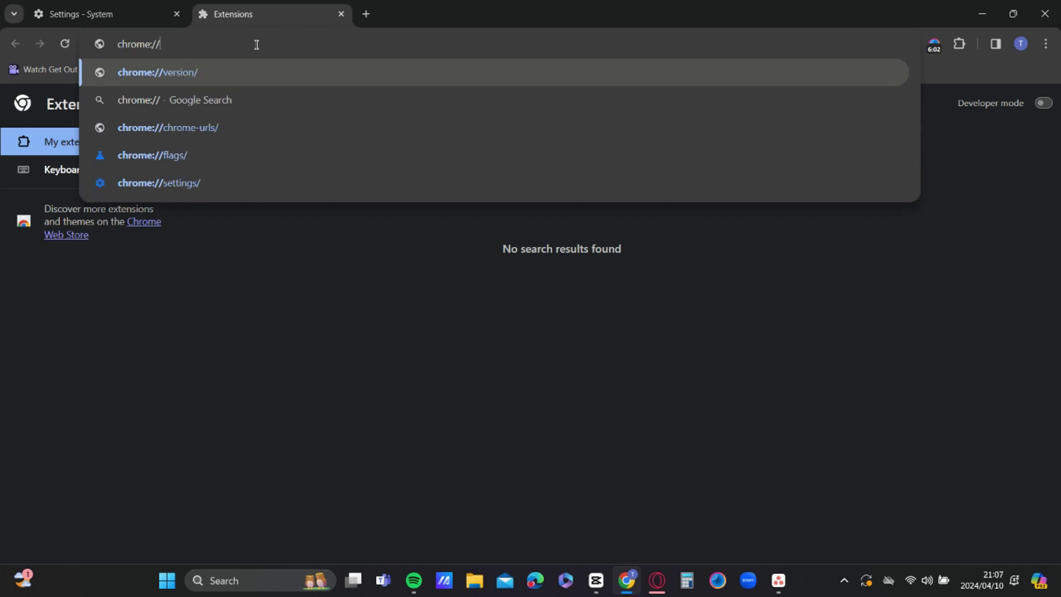
text(flags)
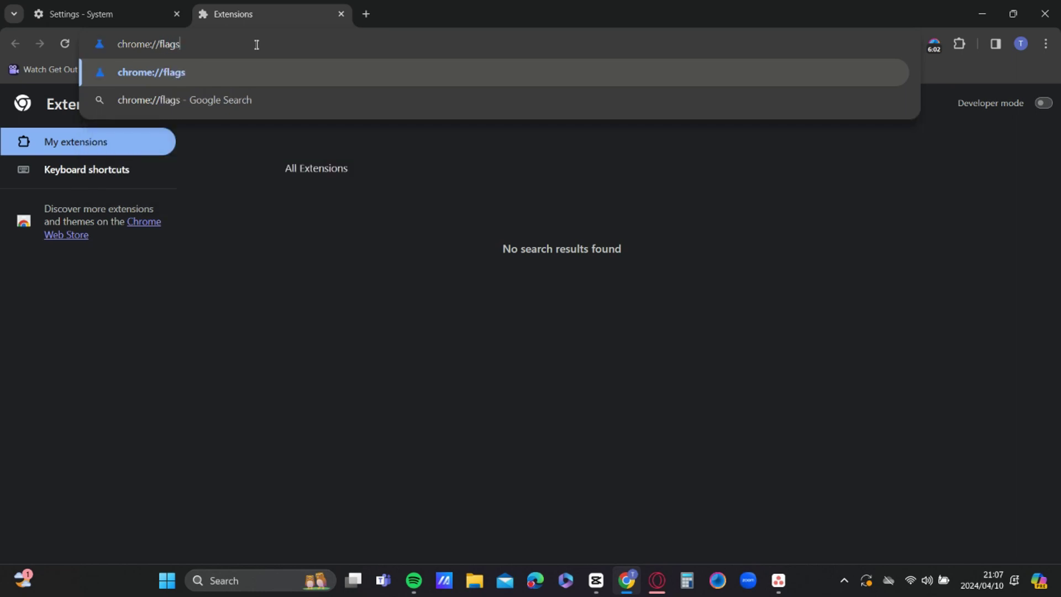
key(Return)
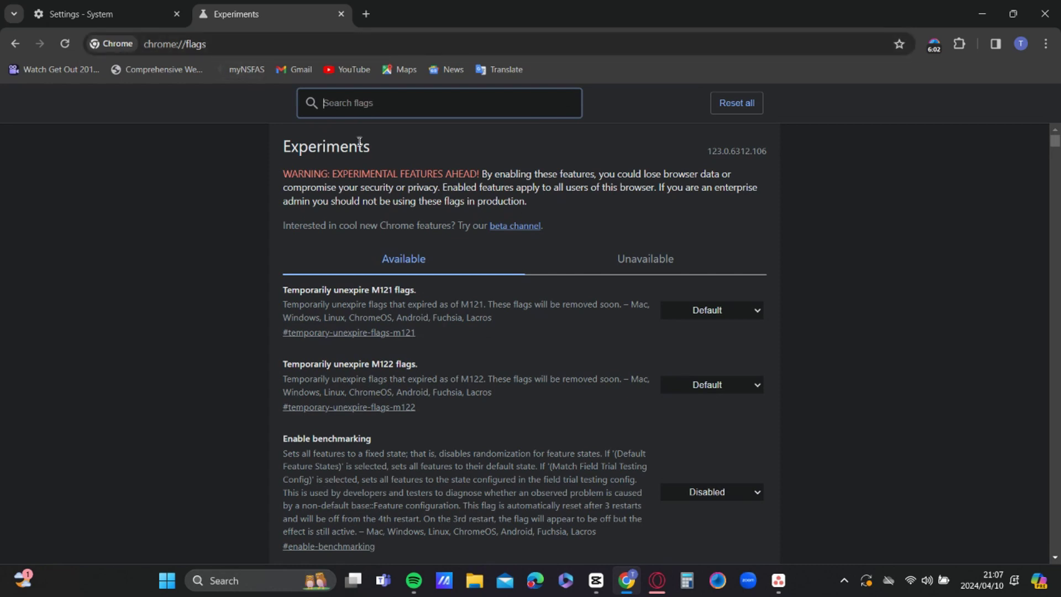
Search the flags for "parallel", set Parallel downloading to Enabled and relaunch the browser.
text(parallel)
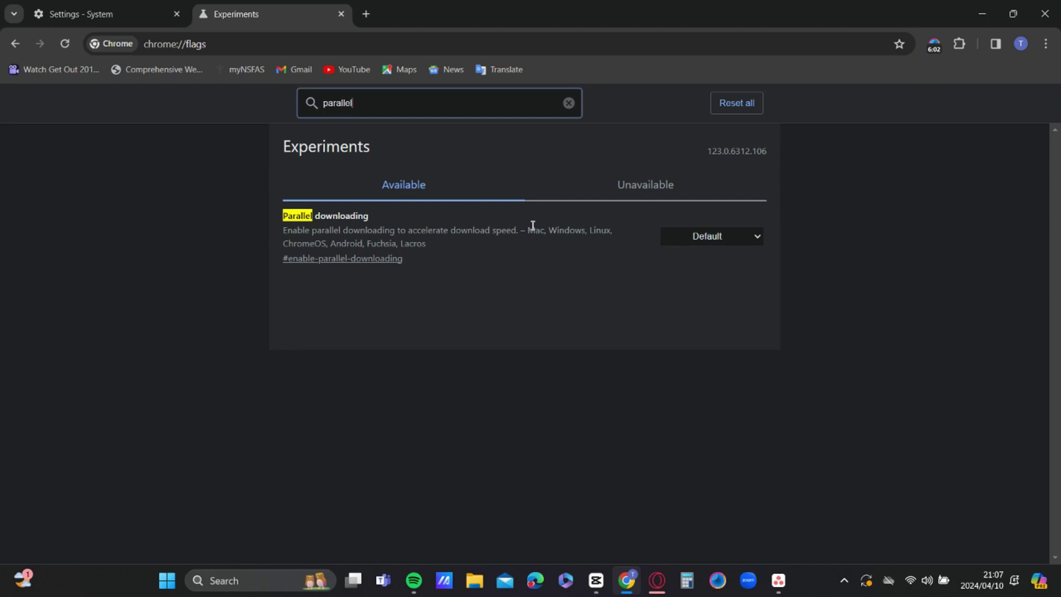
click(713, 236)
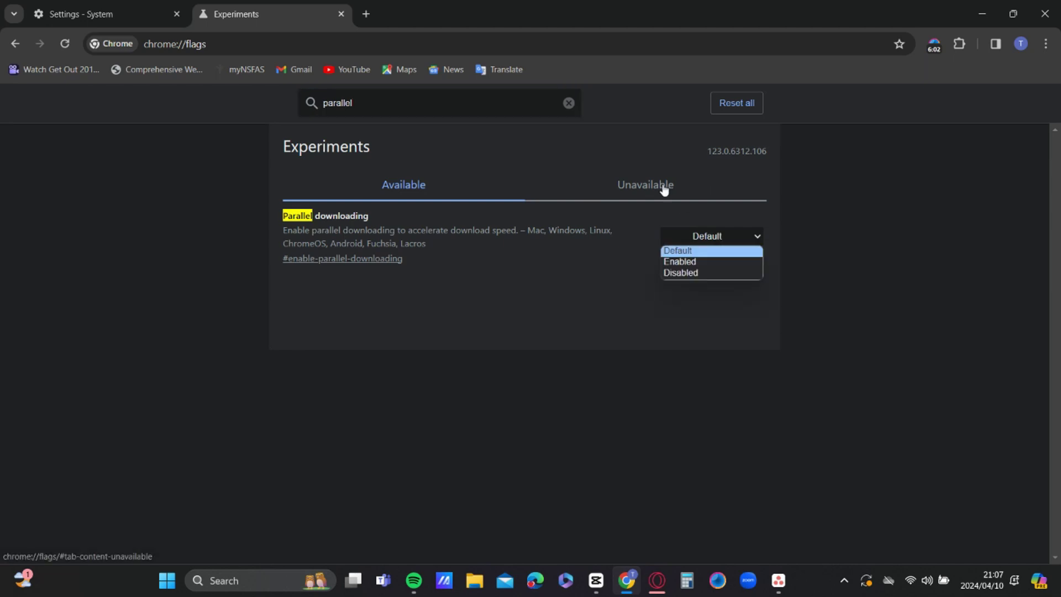
click(325, 267)
click(325, 260)
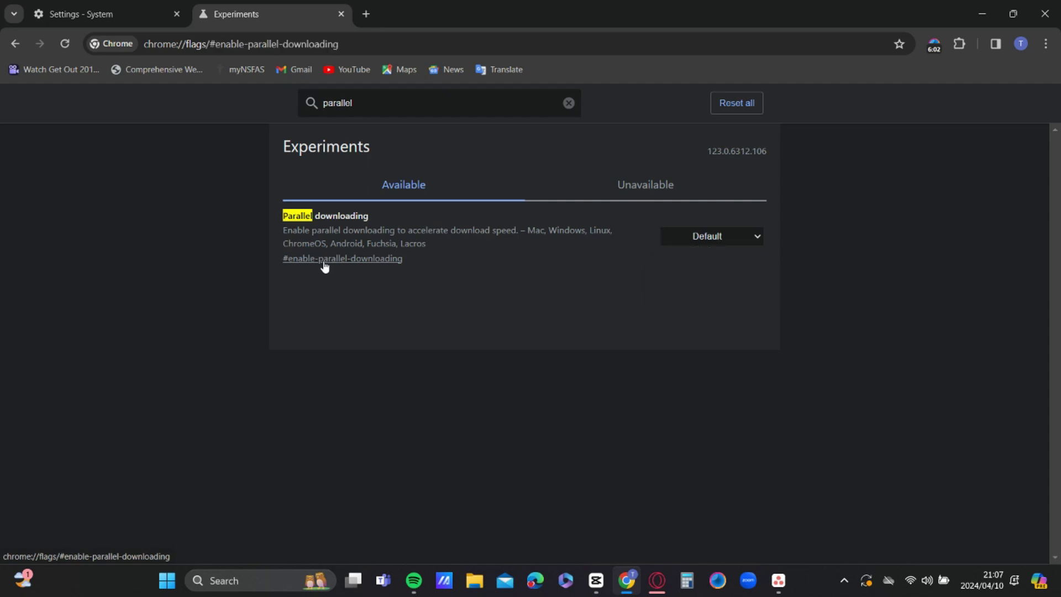
click(715, 236)
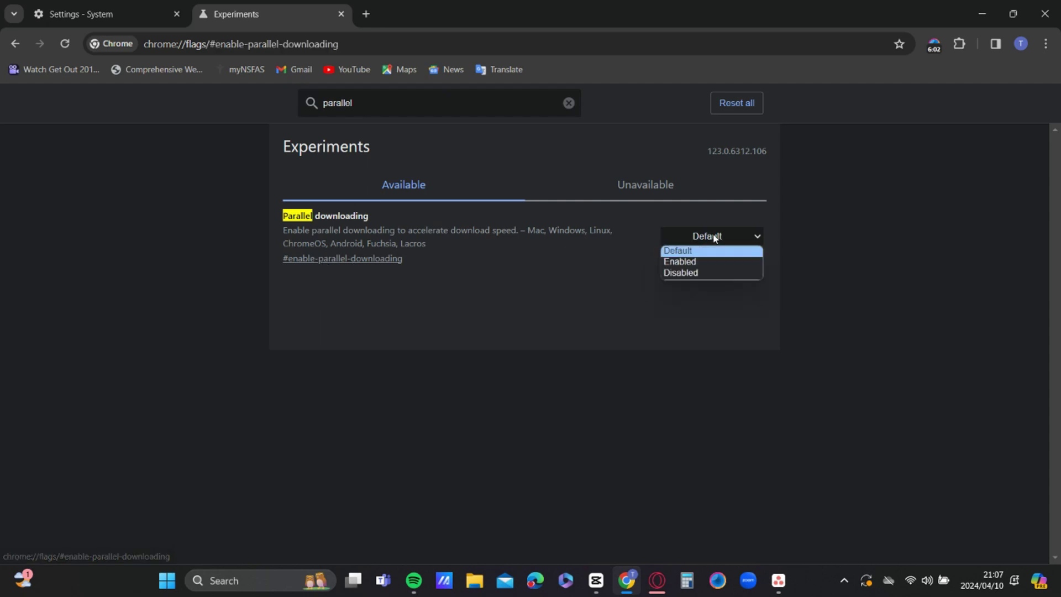
click(703, 266)
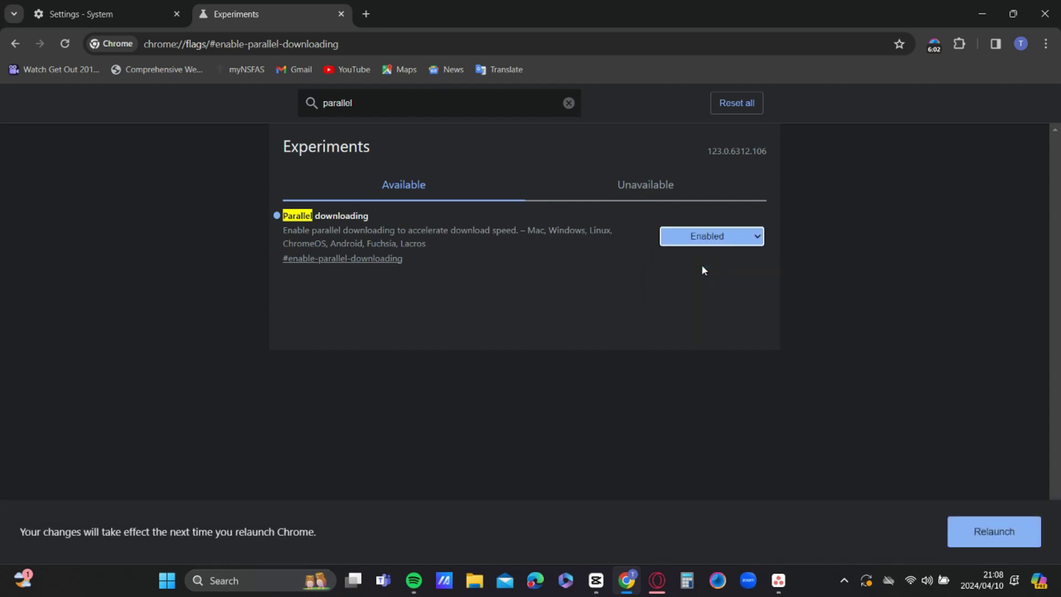
click(1016, 537)
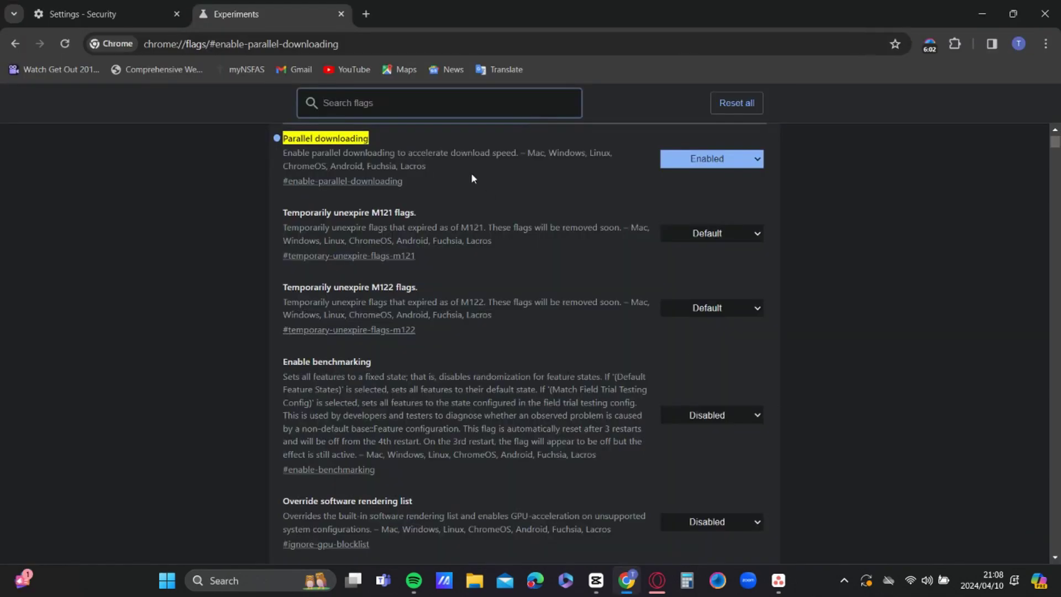
Open a new blank browser tab.
click(367, 21)
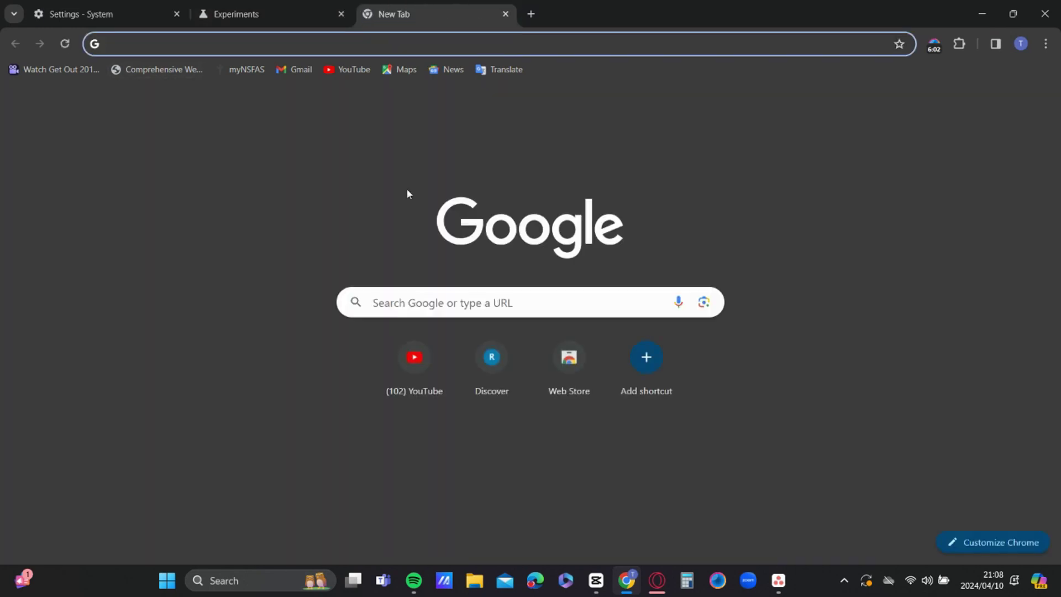